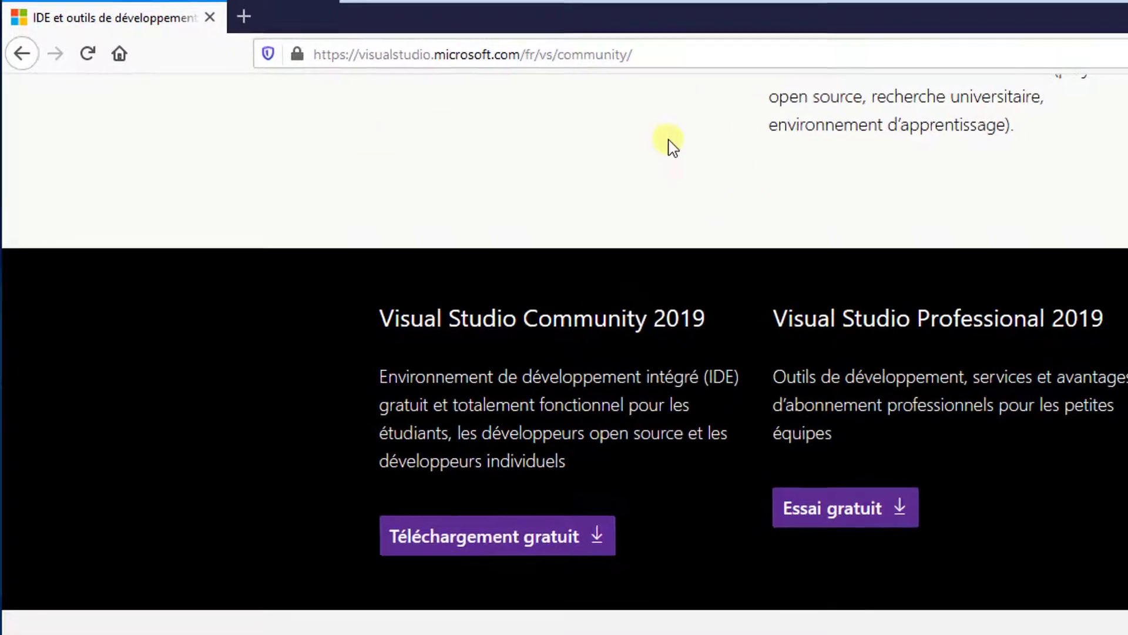
pyautogui.click(660, 60)
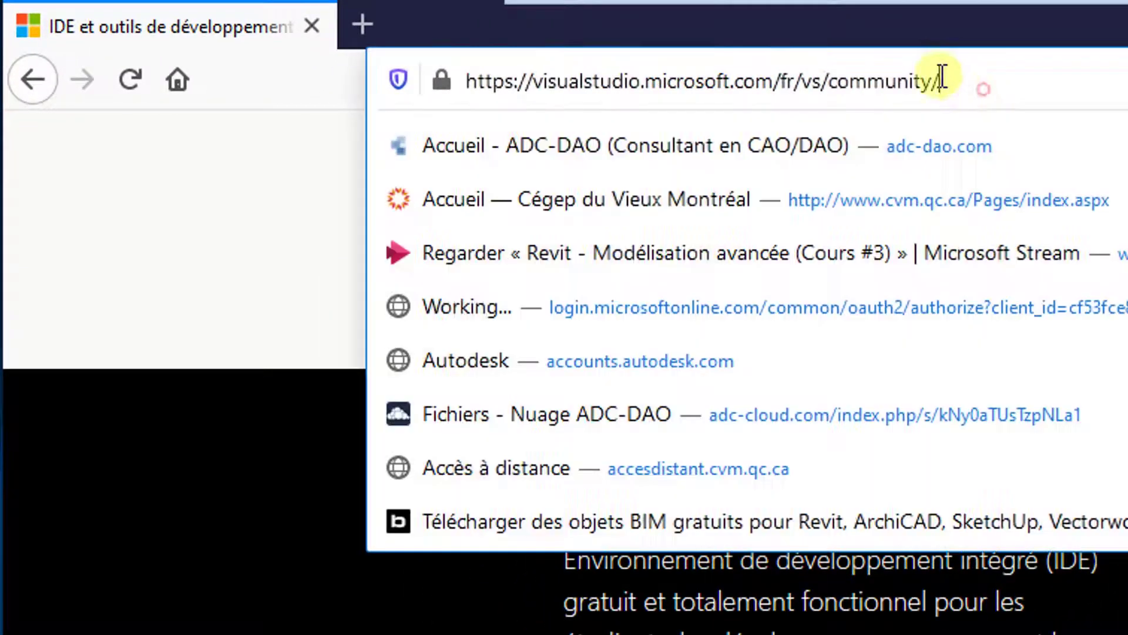
pyautogui.moveTo(941, 79); pyautogui.dragTo(421, 88)
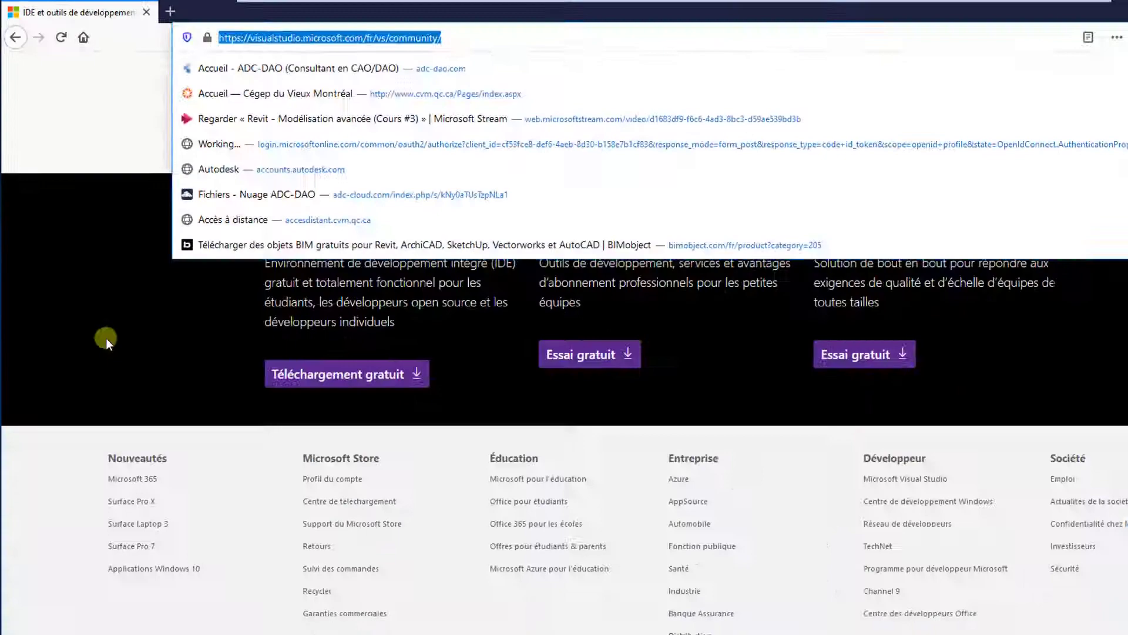
pyautogui.click(106, 337)
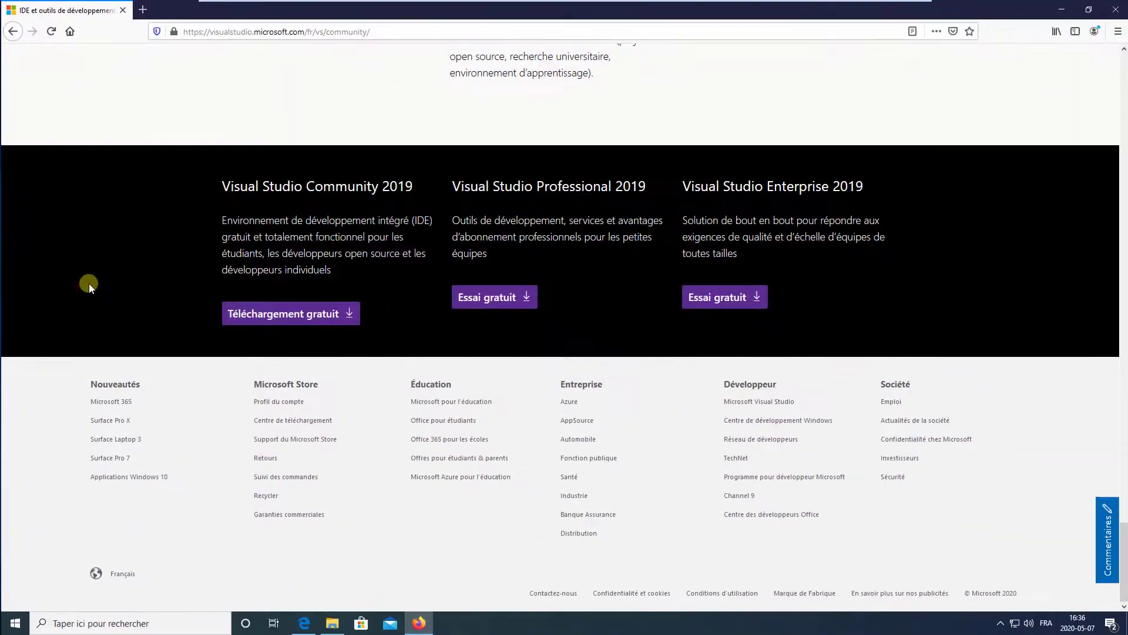
# Download the free Visual Studio Community 2019 installer and save the executable file.
pyautogui.click(374, 379)
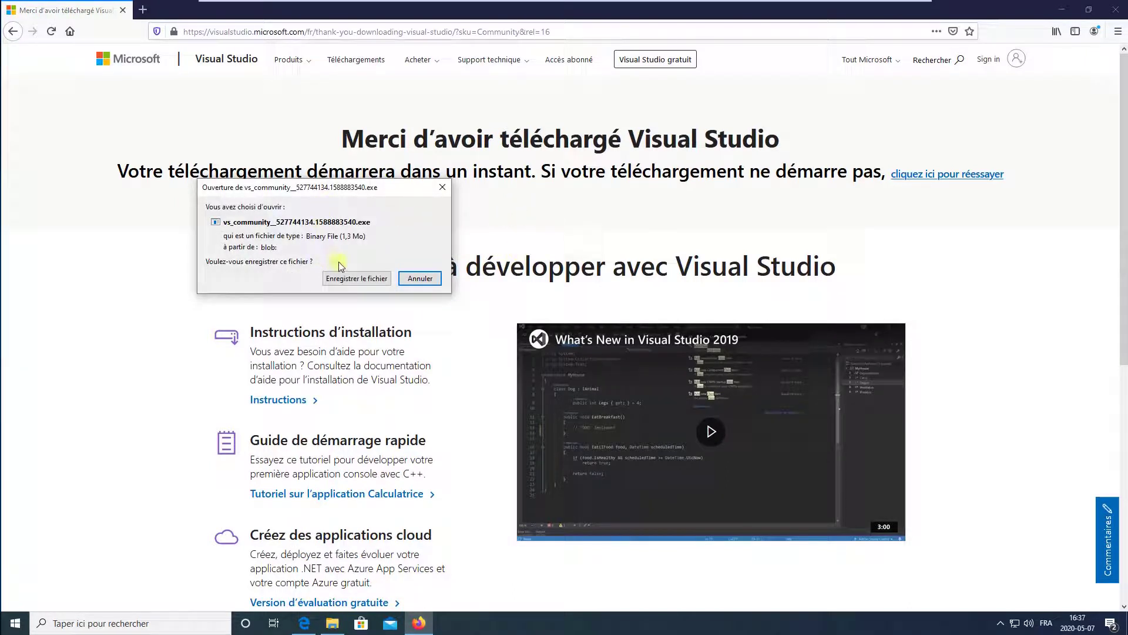
pyautogui.click(354, 279)
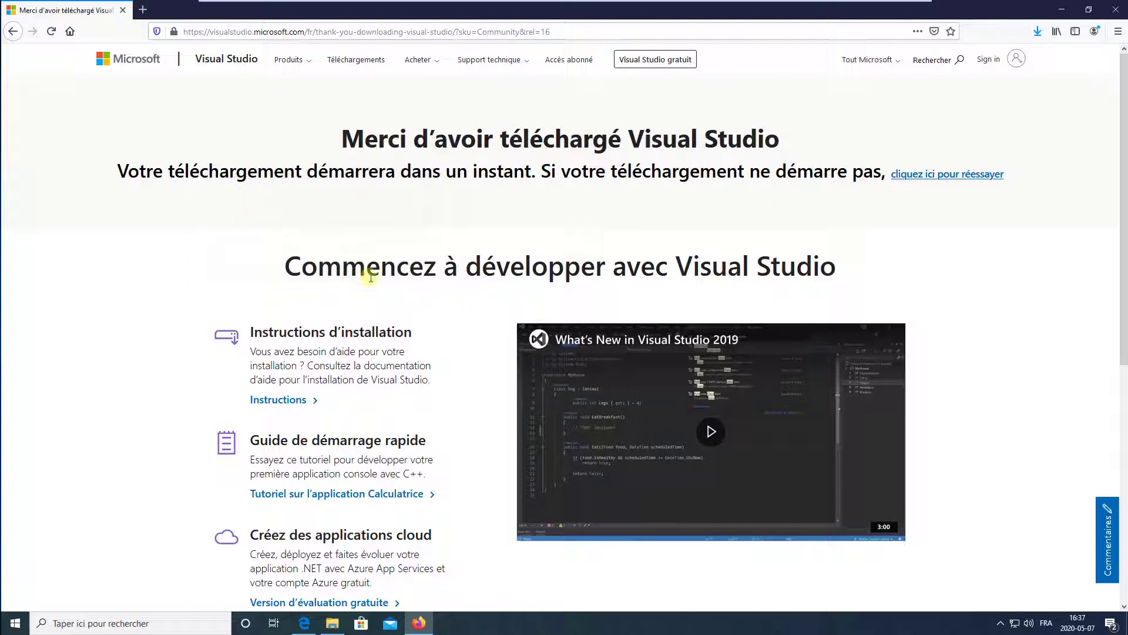
# Run the downloaded Visual Studio Community installer, authorize its changes to the device and continue past the licence notice.
pyautogui.click(1037, 31)
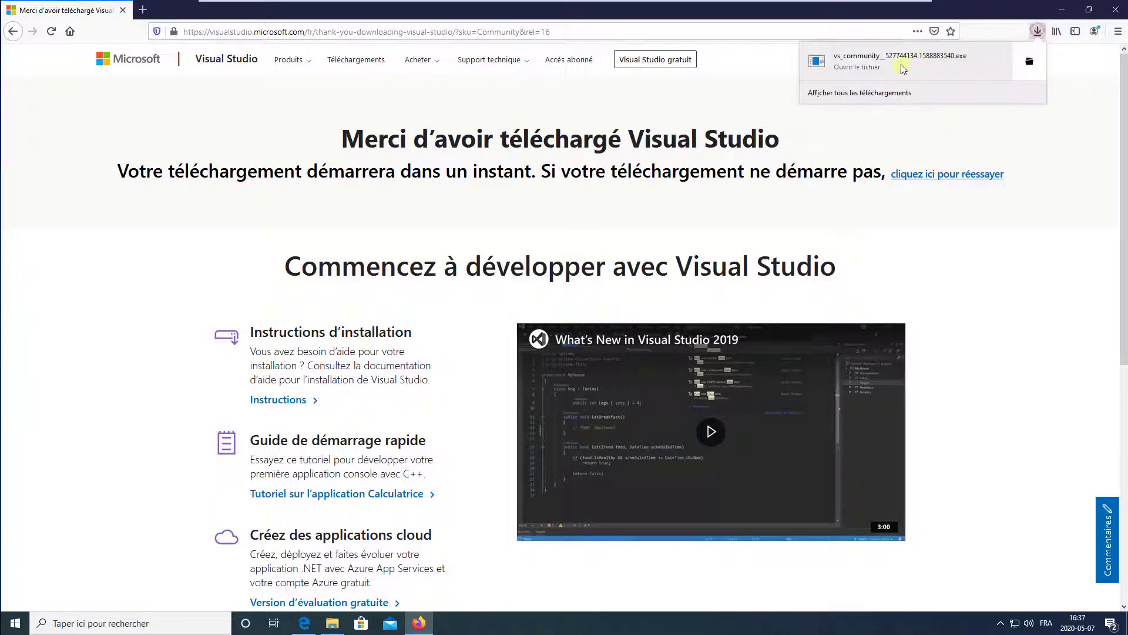
pyautogui.click(890, 60)
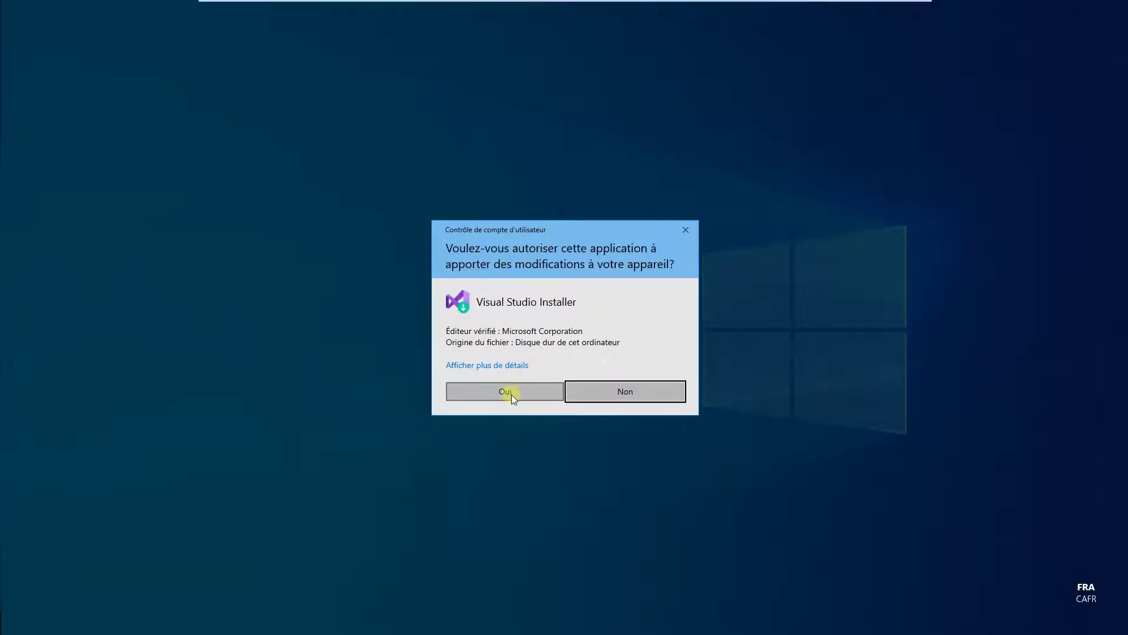
pyautogui.click(512, 398)
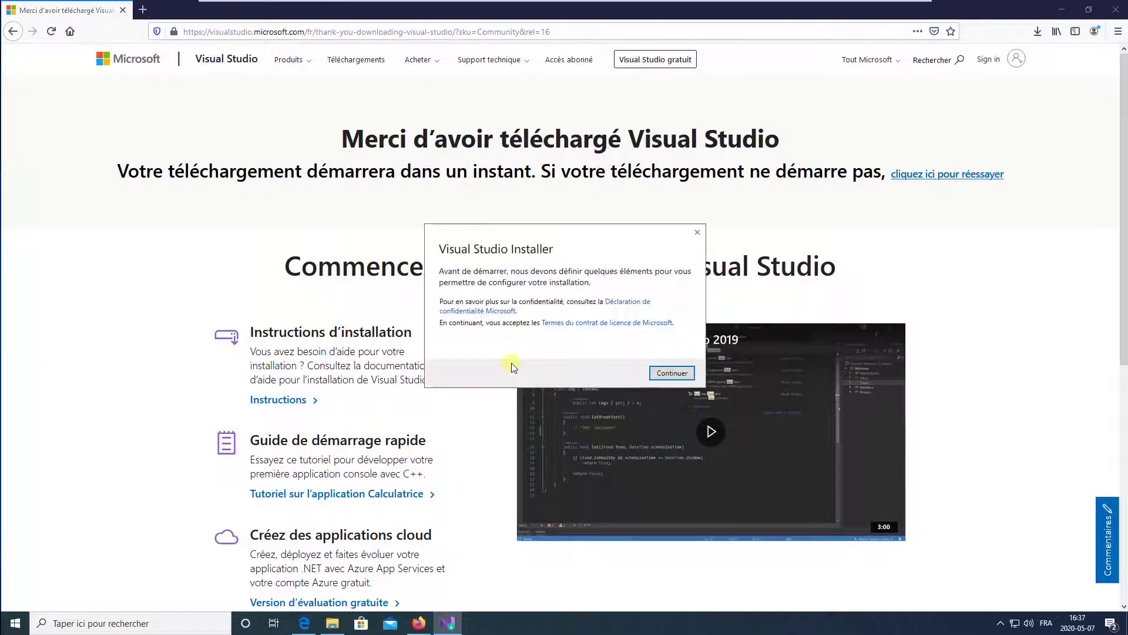
pyautogui.click(682, 371)
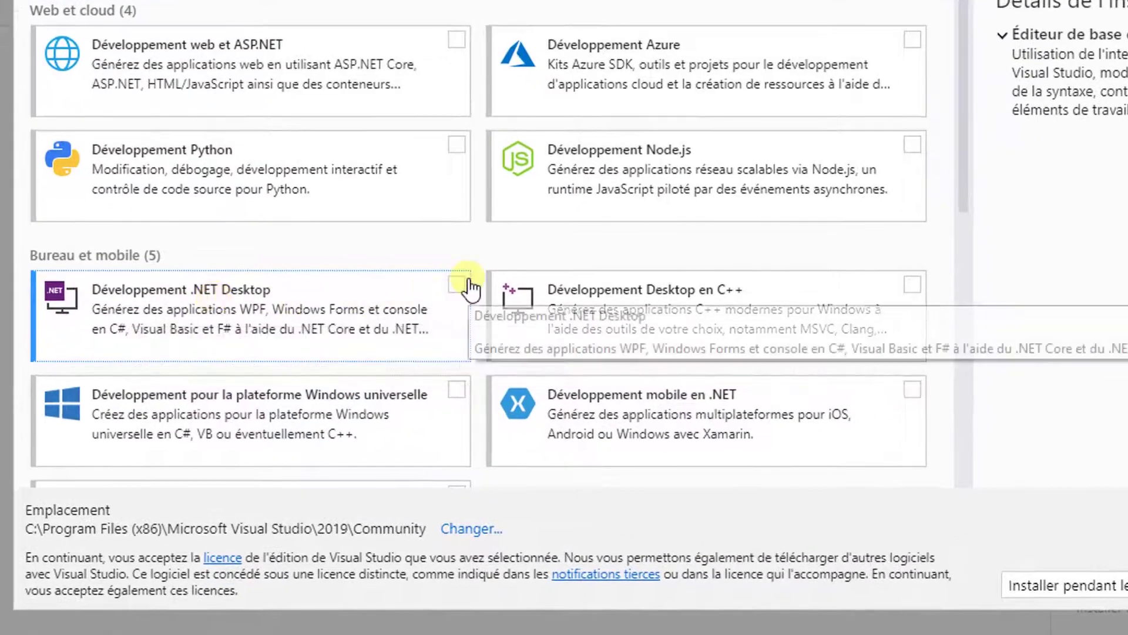
# Select the Développement .NET Desktop workload and add its optional .NET Framework 4.6.1, 4.6.2, 4.7, 4.7.1 and 4.8 development tools.
pyautogui.click(456, 286)
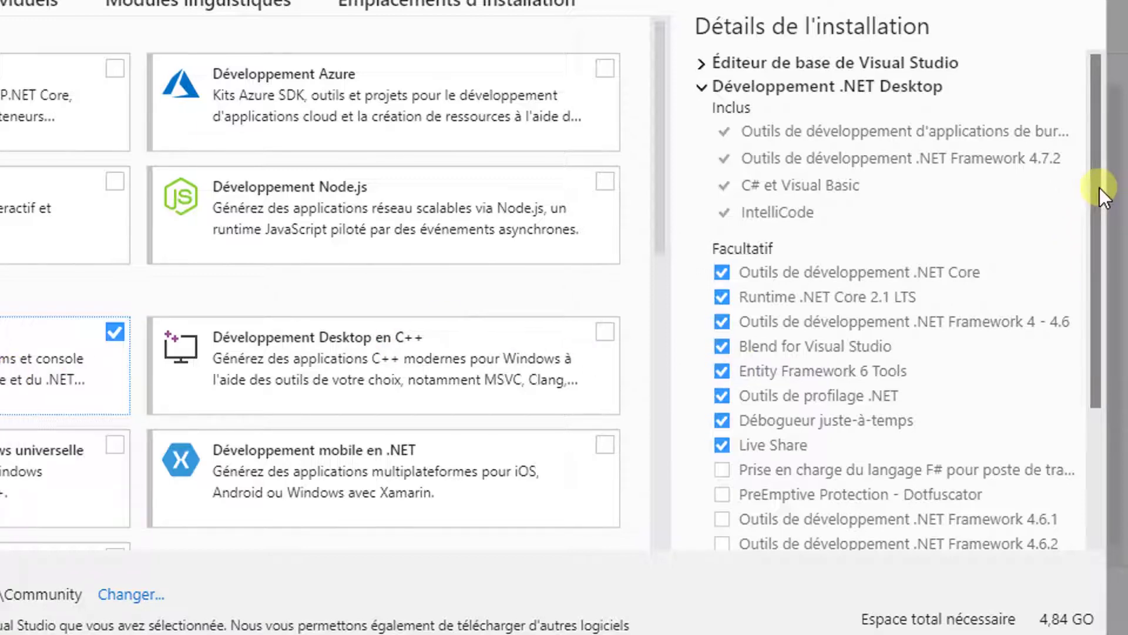
pyautogui.moveTo(1099, 188); pyautogui.dragTo(1073, 351)
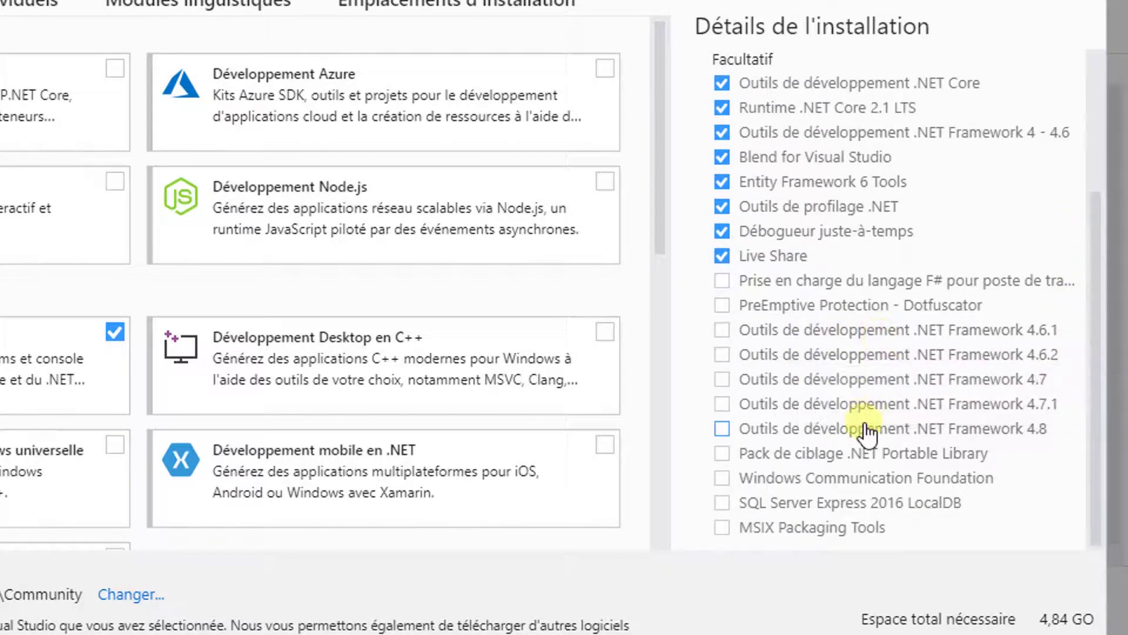
pyautogui.moveTo(866, 433)
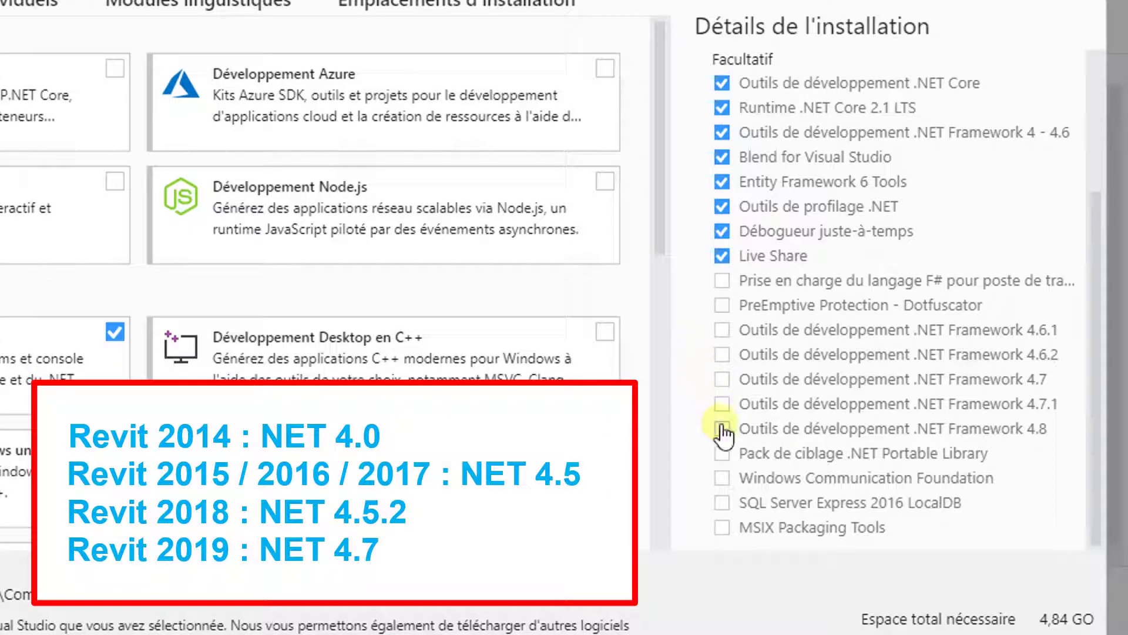
pyautogui.moveTo(739, 419)
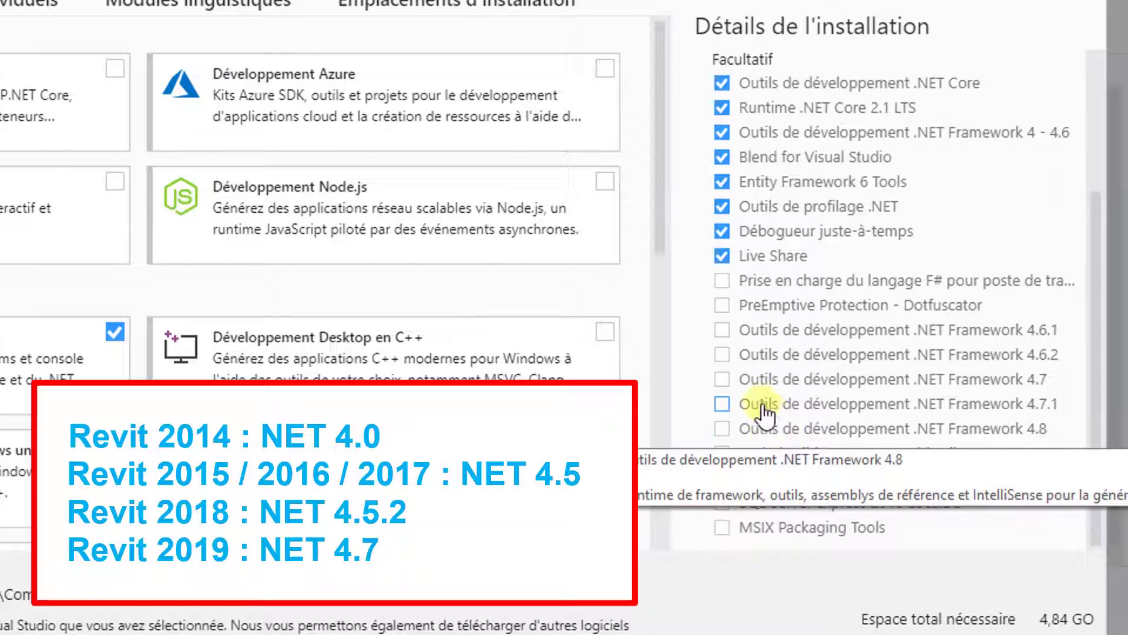
pyautogui.click(722, 330)
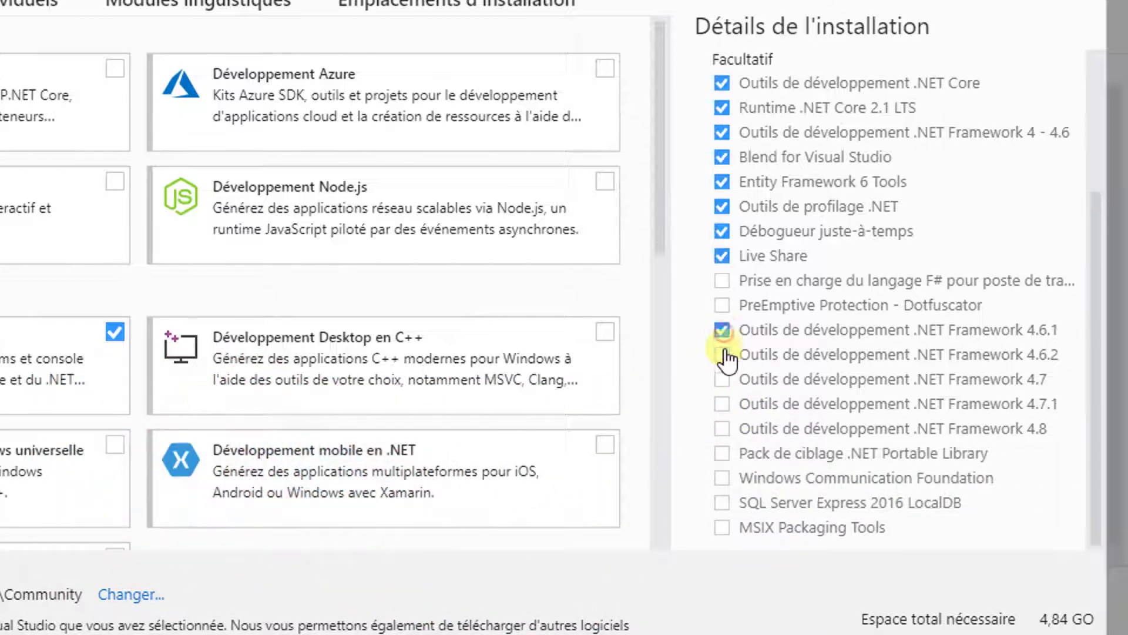
pyautogui.click(722, 354)
pyautogui.click(724, 380)
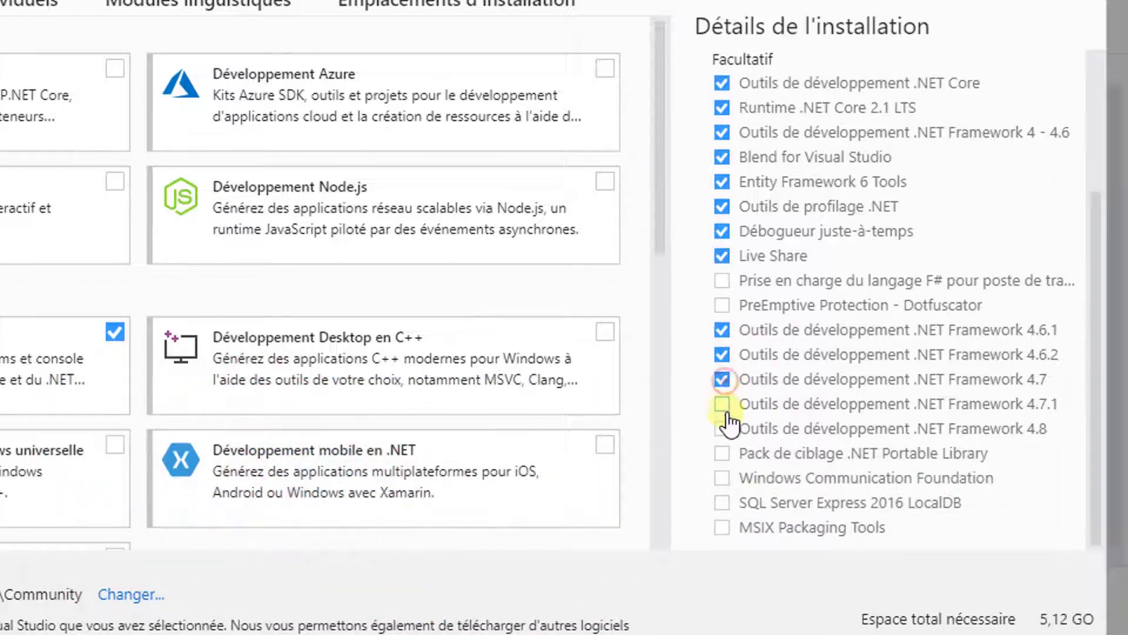
pyautogui.click(724, 405)
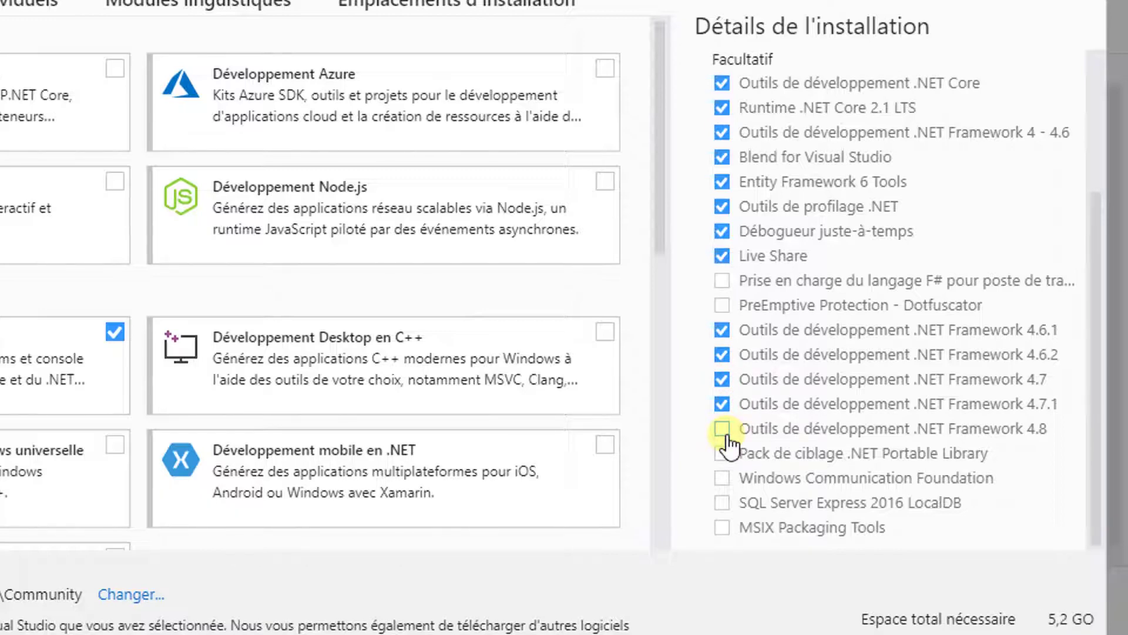
pyautogui.click(726, 434)
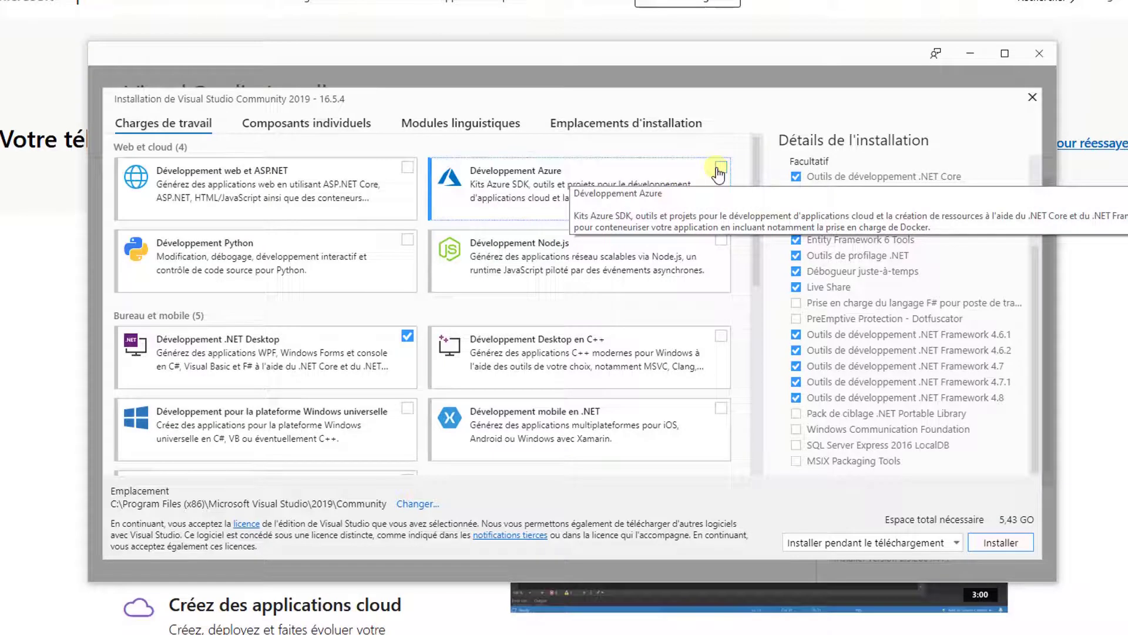
pyautogui.moveTo(757, 186); pyautogui.dragTo(784, 179)
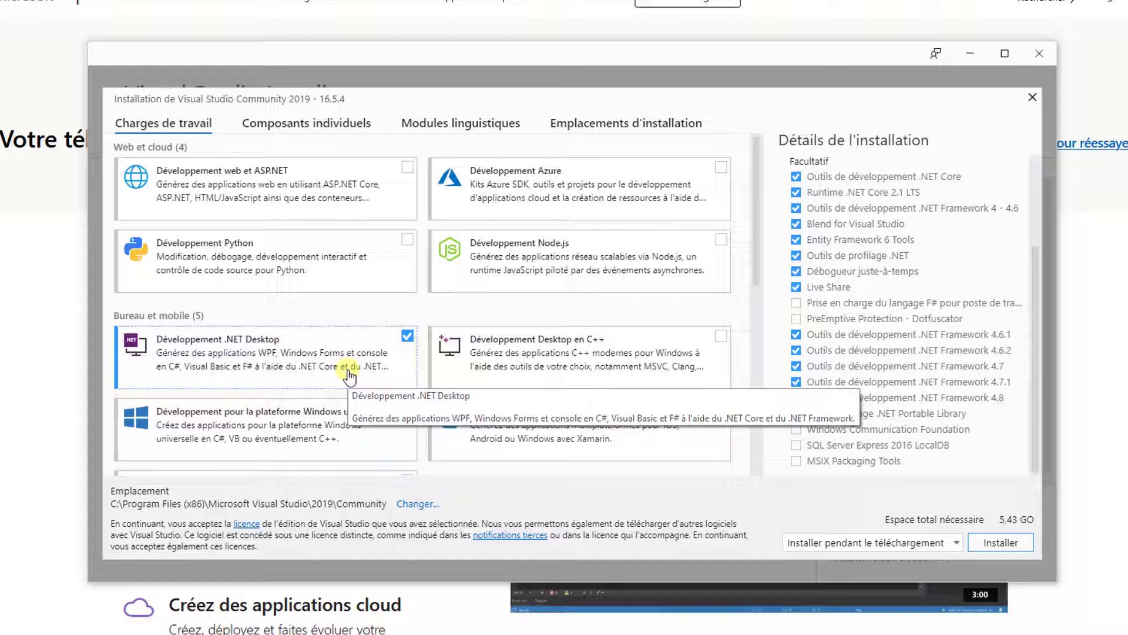
# Add the Anglais language pack to the installation in addition to Français.
pyautogui.click(451, 128)
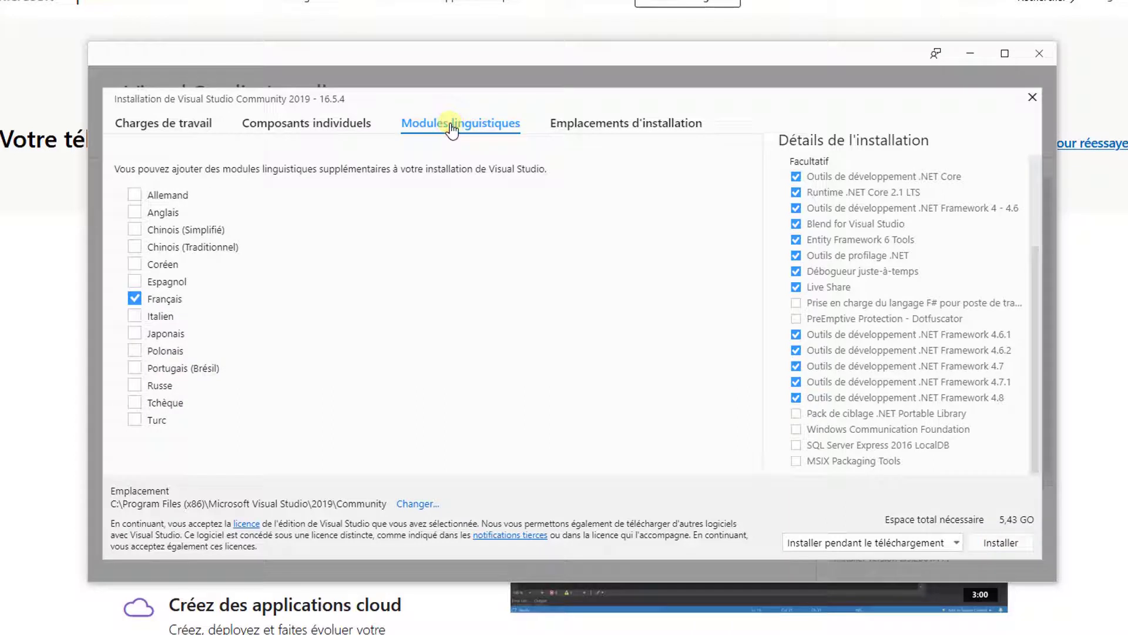
pyautogui.click(138, 213)
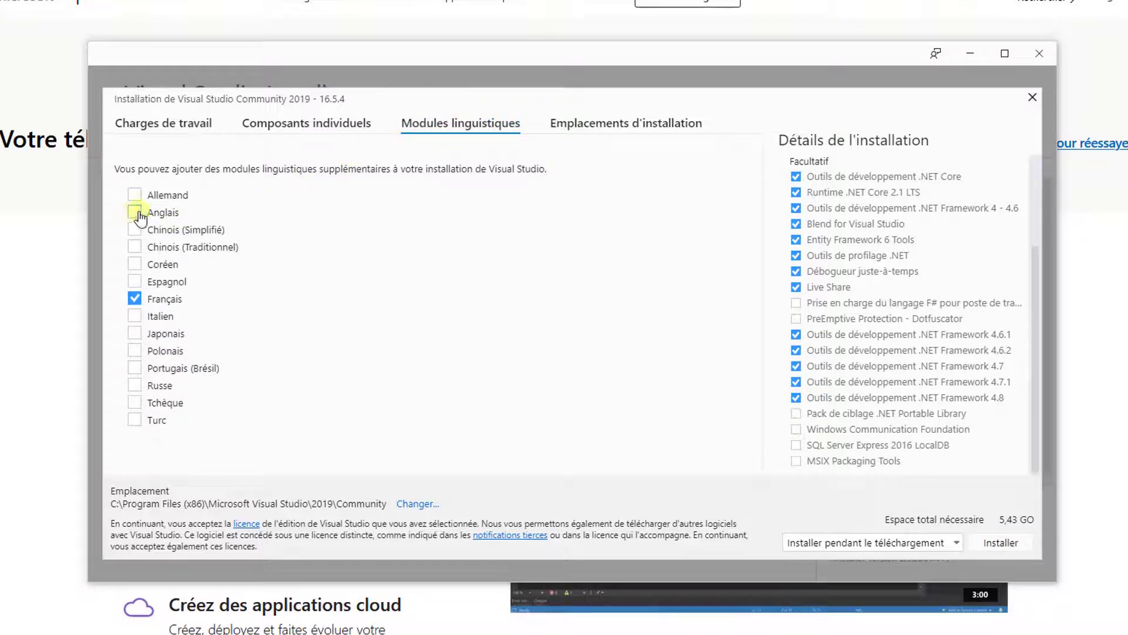
pyautogui.click(135, 300)
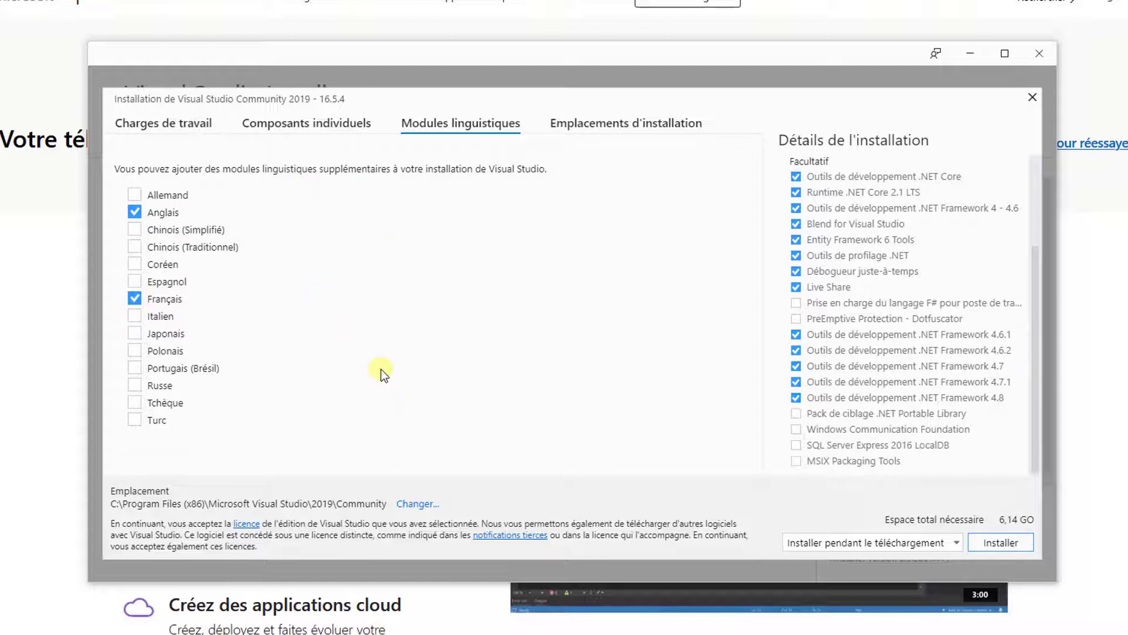
# Review the individual .NET components selected for installation and the installation location settings.
pyautogui.click(300, 121)
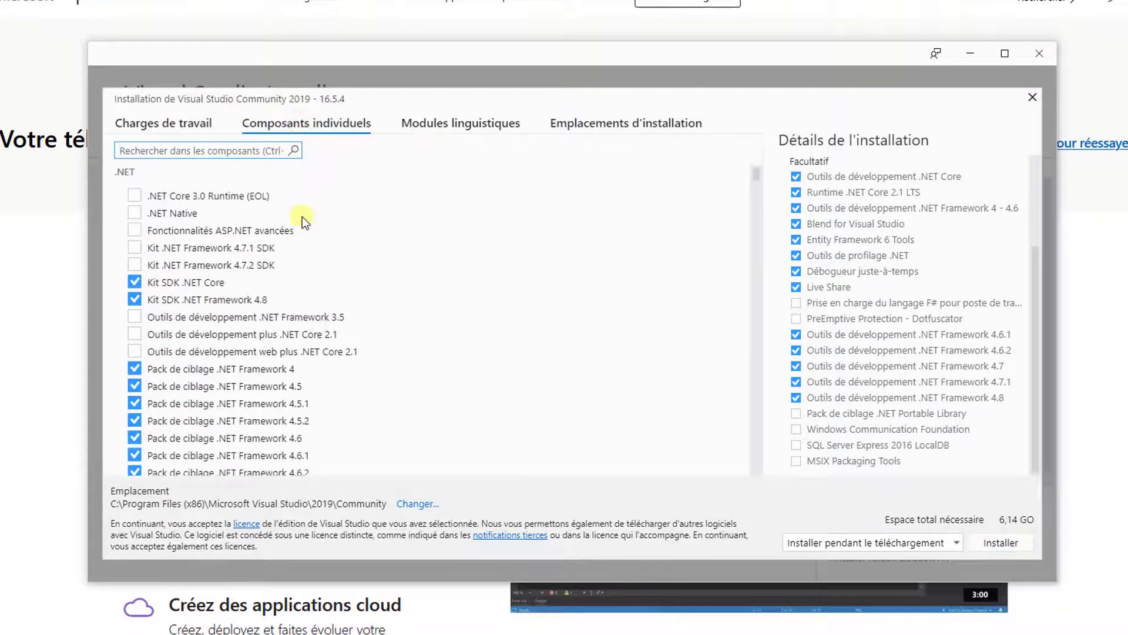
pyautogui.scroll(-3, 427, 284)
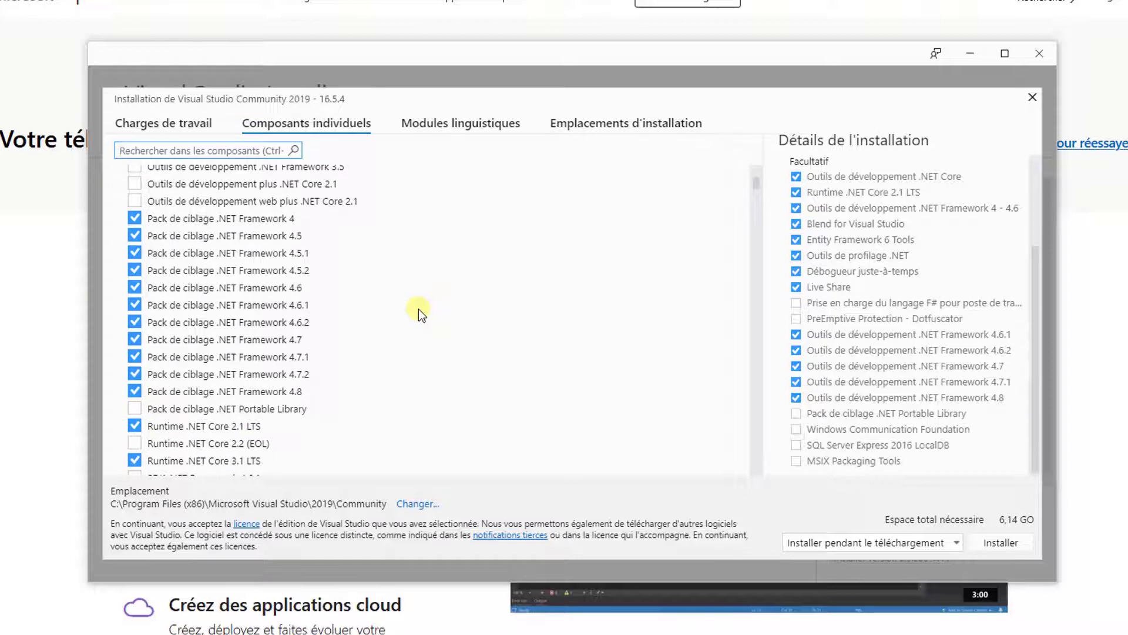
pyautogui.scroll(2, 406, 276)
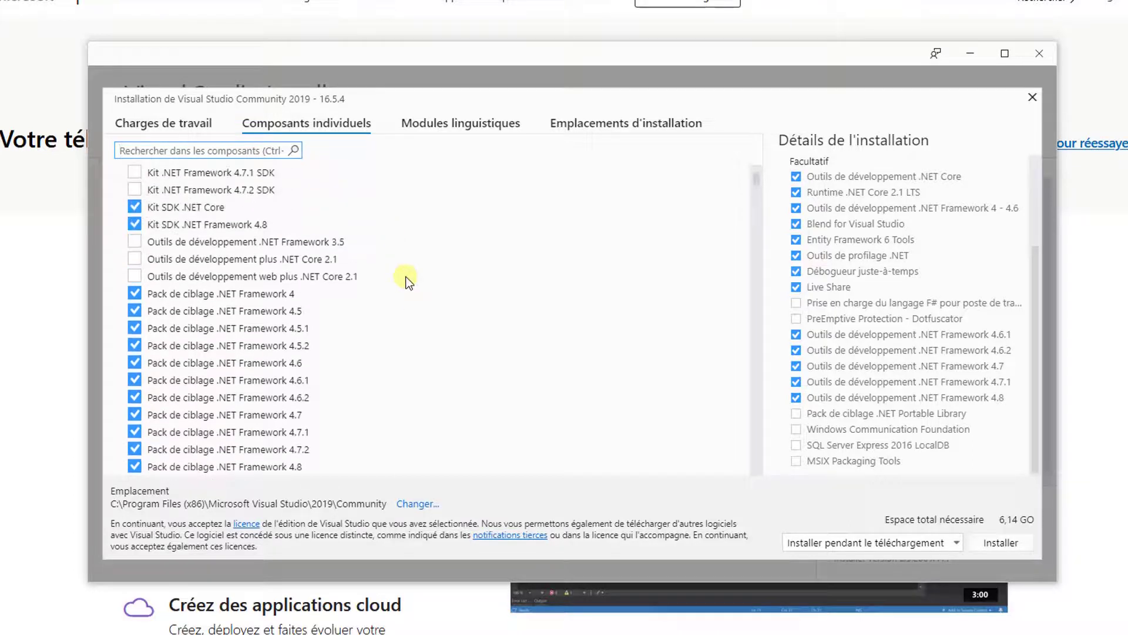
pyautogui.scroll(-2, 404, 277)
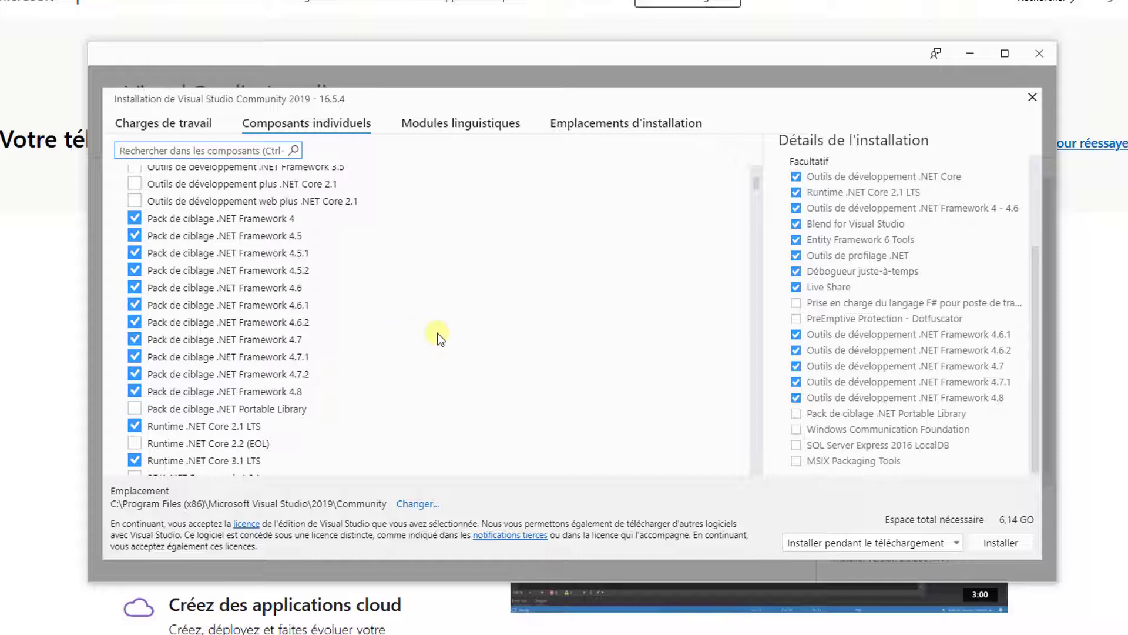
pyautogui.scroll(3, 437, 333)
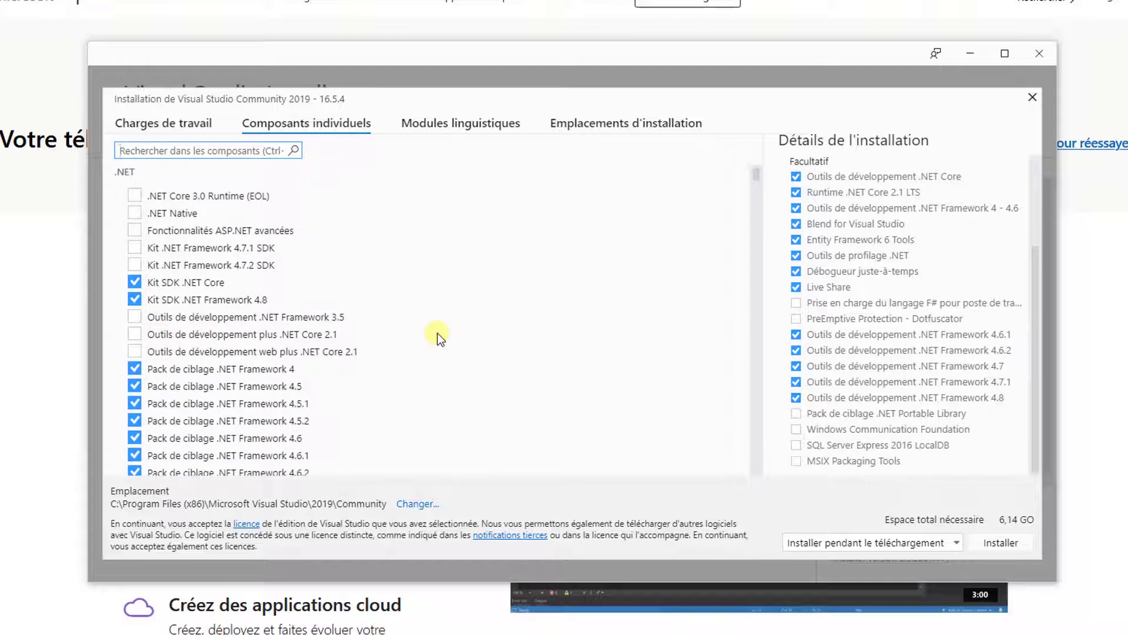
pyautogui.click(187, 126)
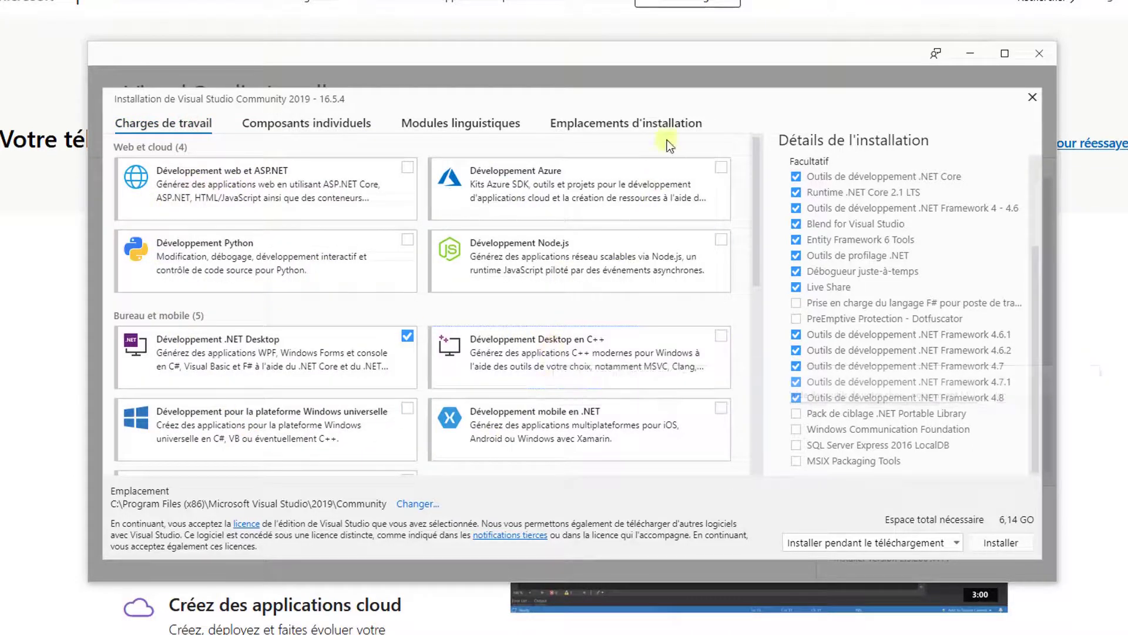
pyautogui.click(653, 128)
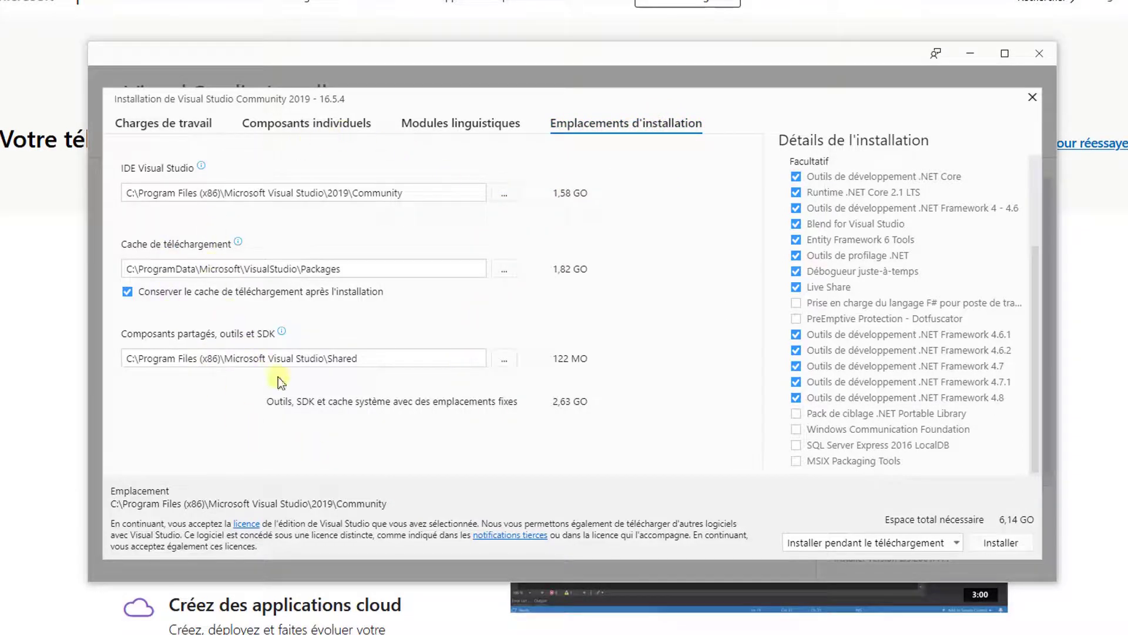
pyautogui.click(142, 124)
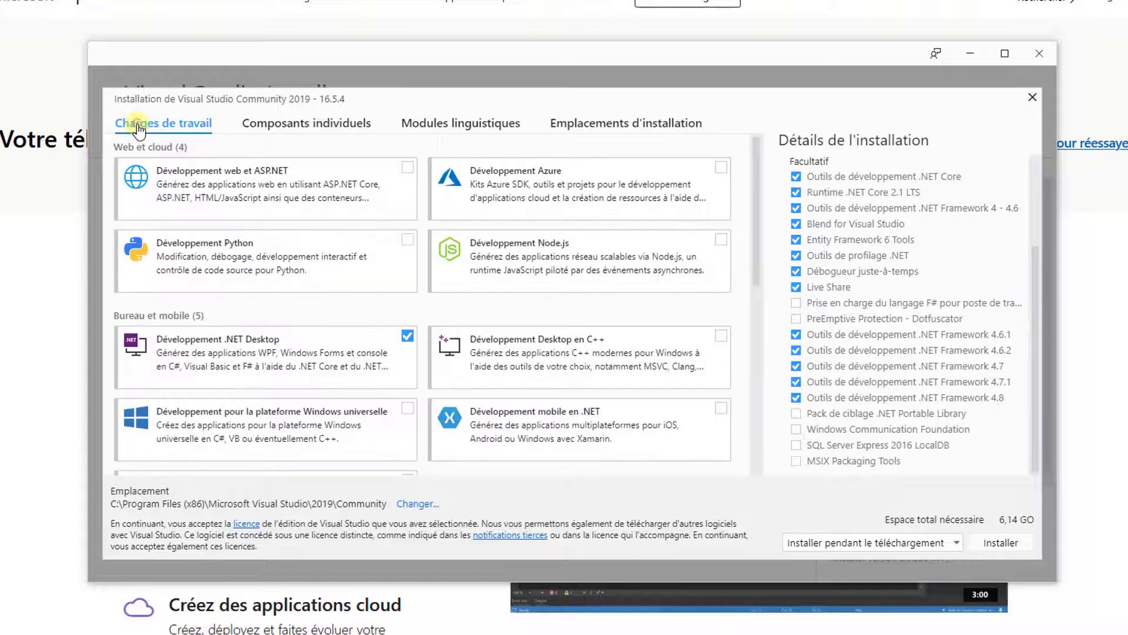
# Install Visual Studio Community 2019 with the chosen options and restart the computer.
pyautogui.click(1011, 544)
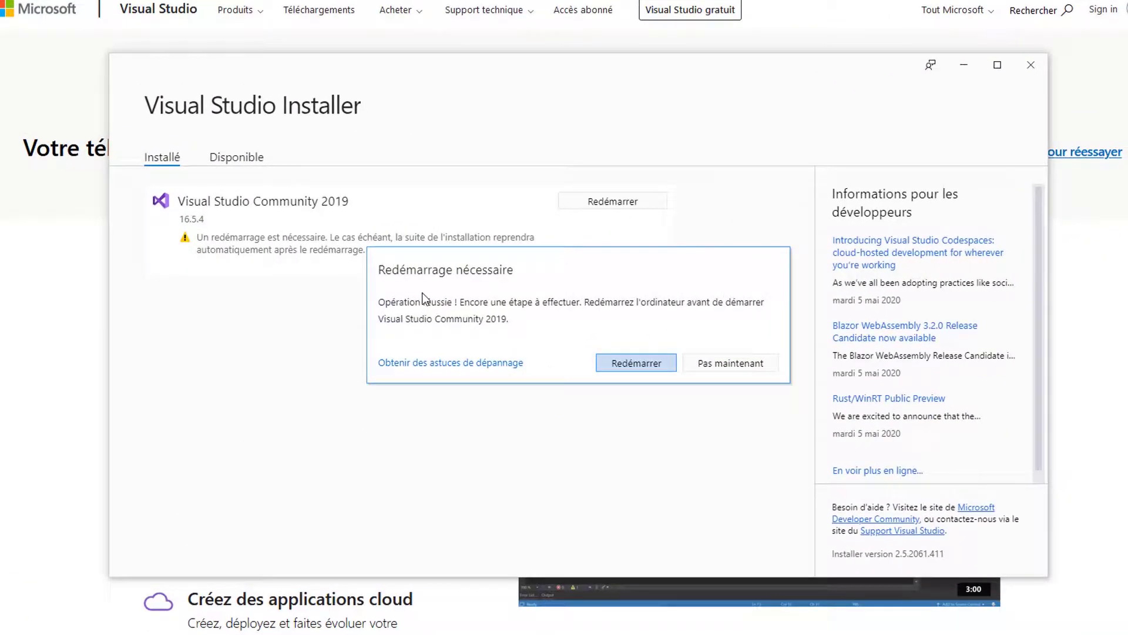
pyautogui.click(642, 364)
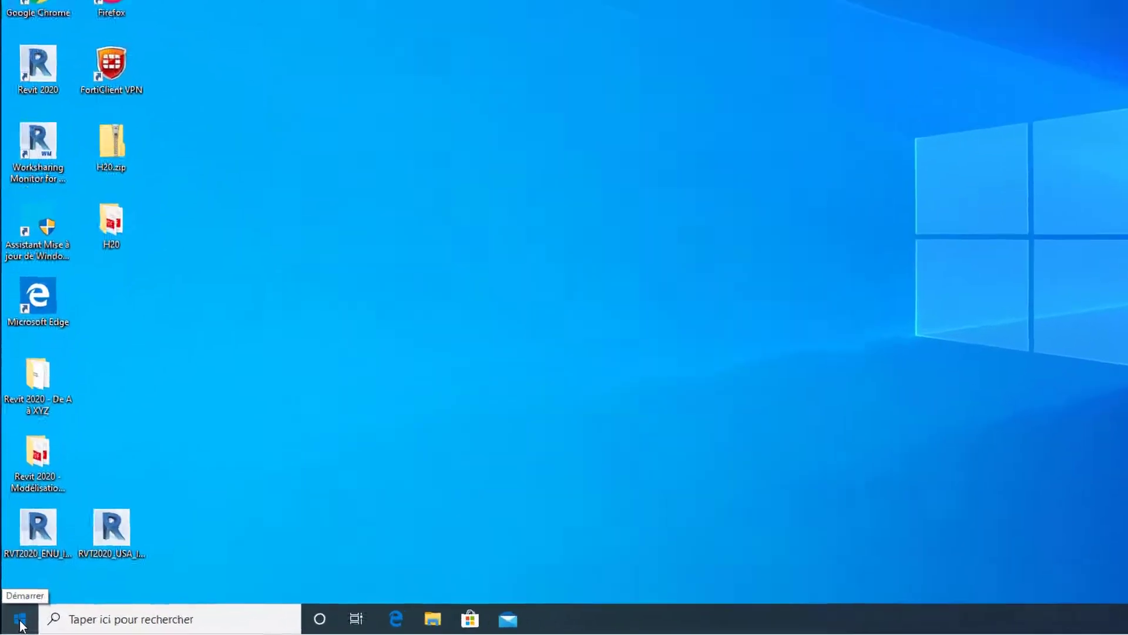
# Find the Visual Studio 2019 entry among the installed programs and open its shortcut's file location.
pyautogui.click(15, 624)
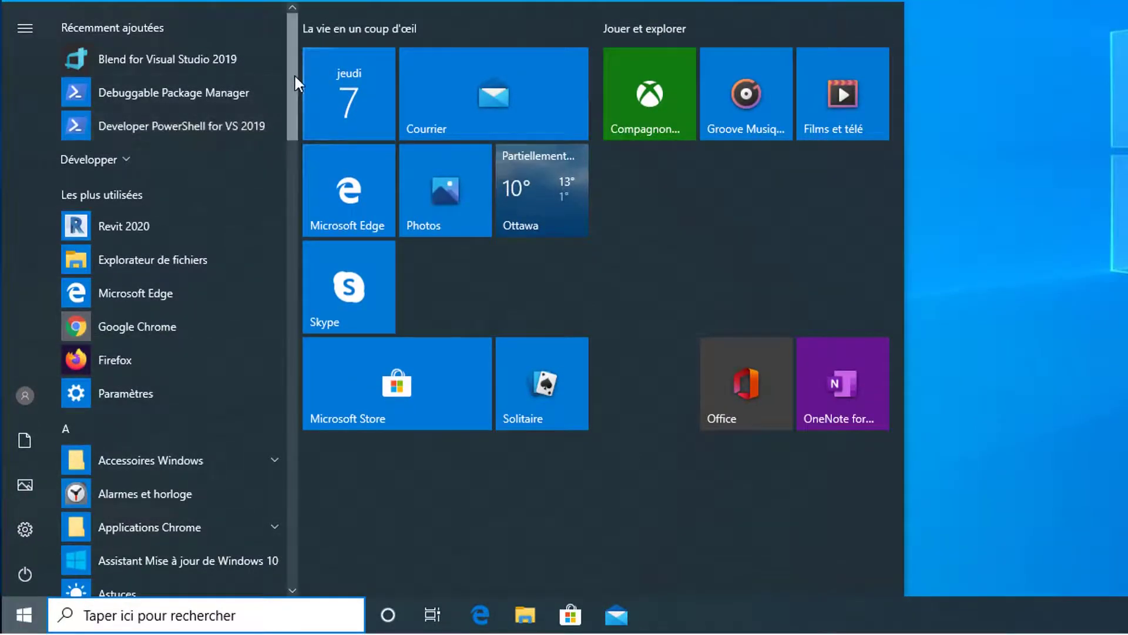
pyautogui.moveTo(295, 67)
pyautogui.mouseDown()
pyautogui.moveTo(277, 246)
pyautogui.moveTo(277, 474)
pyautogui.mouseUp()
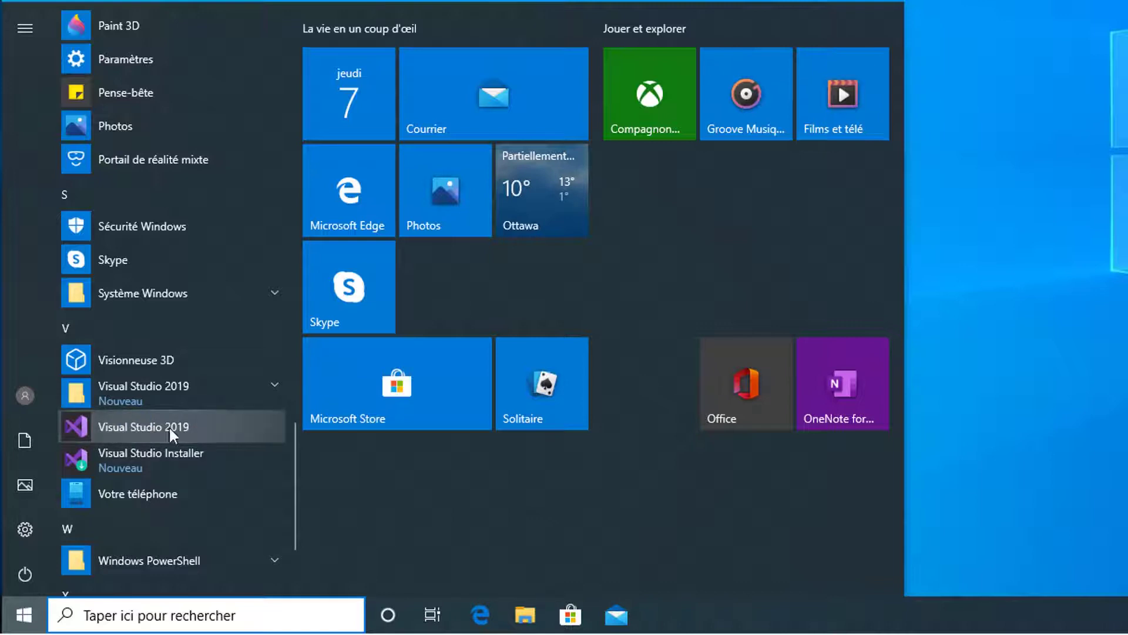
pyautogui.rightClick(192, 426)
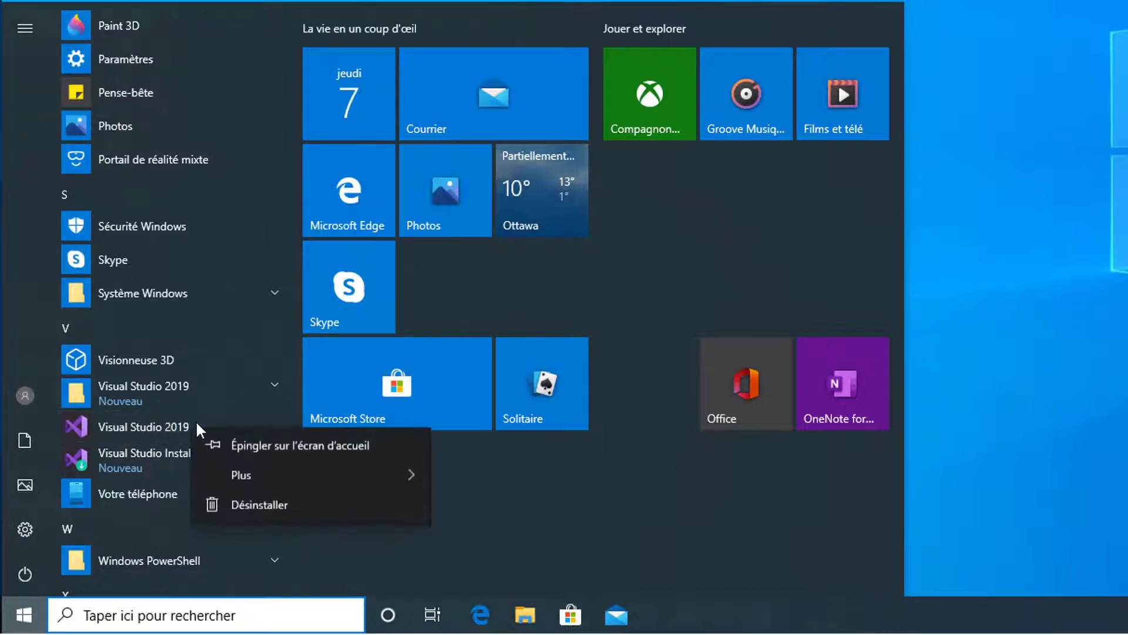
pyautogui.moveTo(254, 481)
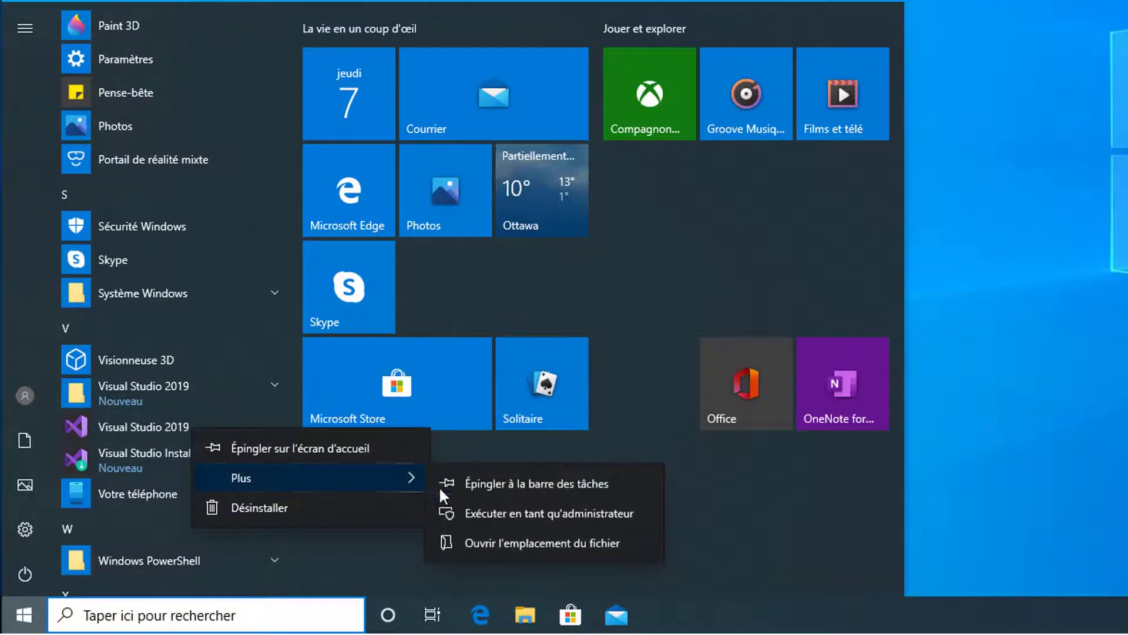
pyautogui.click(516, 541)
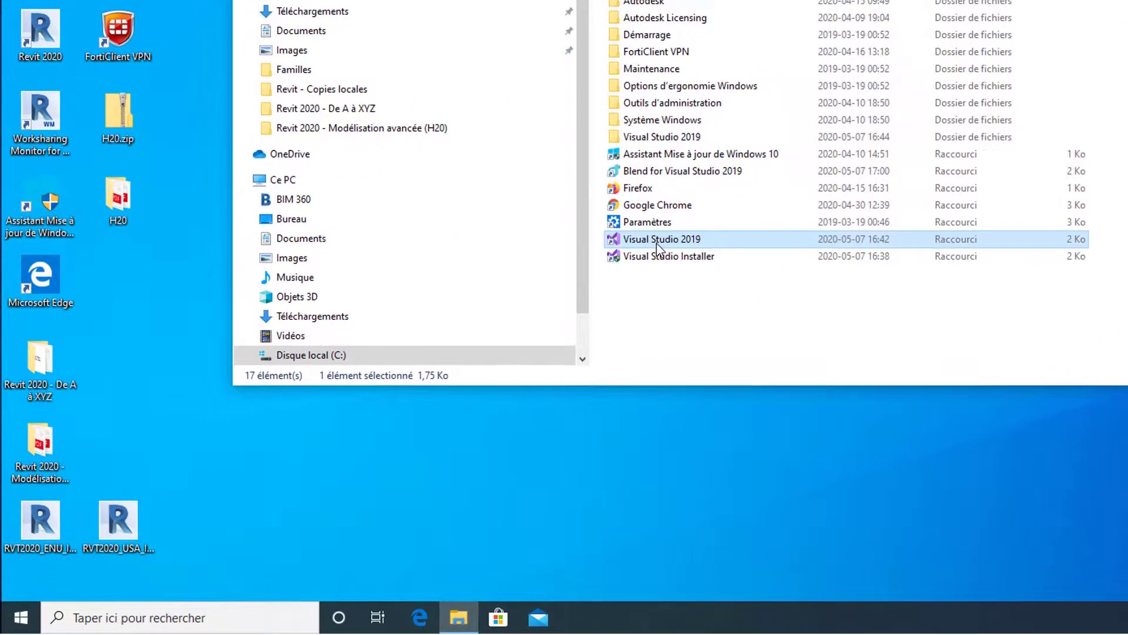
# Create a desktop shortcut to Visual Studio 2019 beside the Revit installer icons and close the Programs folder window.
pyautogui.moveTo(658, 247); pyautogui.dragTo(234, 560)
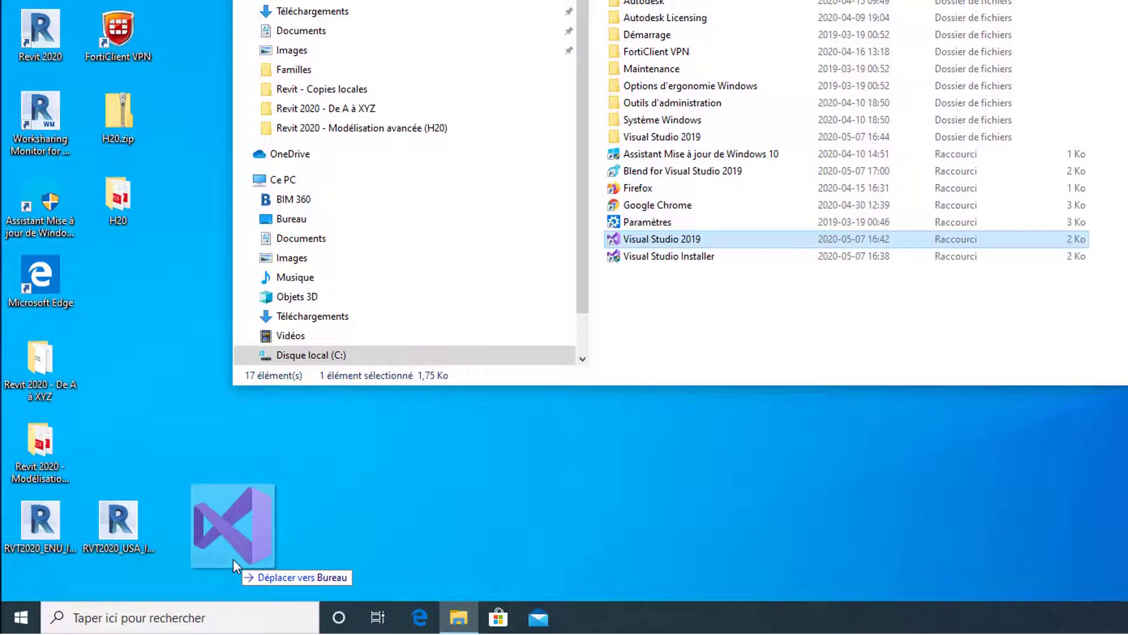
pyautogui.moveTo(233, 559); pyautogui.dragTo(232, 558)
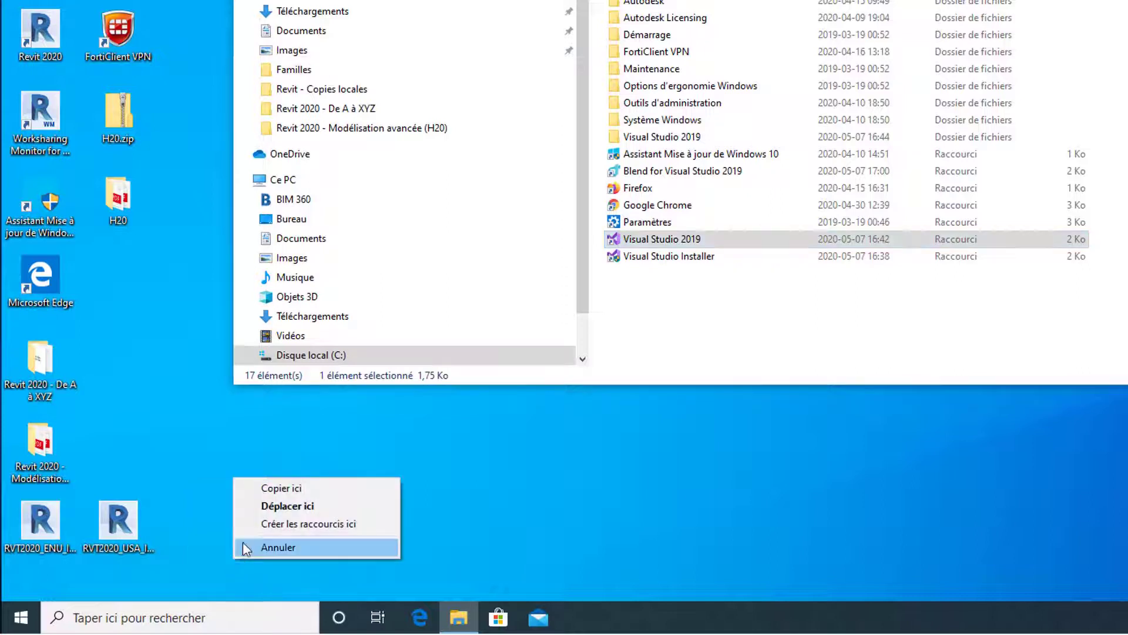
pyautogui.click(272, 525)
pyautogui.moveTo(269, 521); pyautogui.dragTo(204, 509)
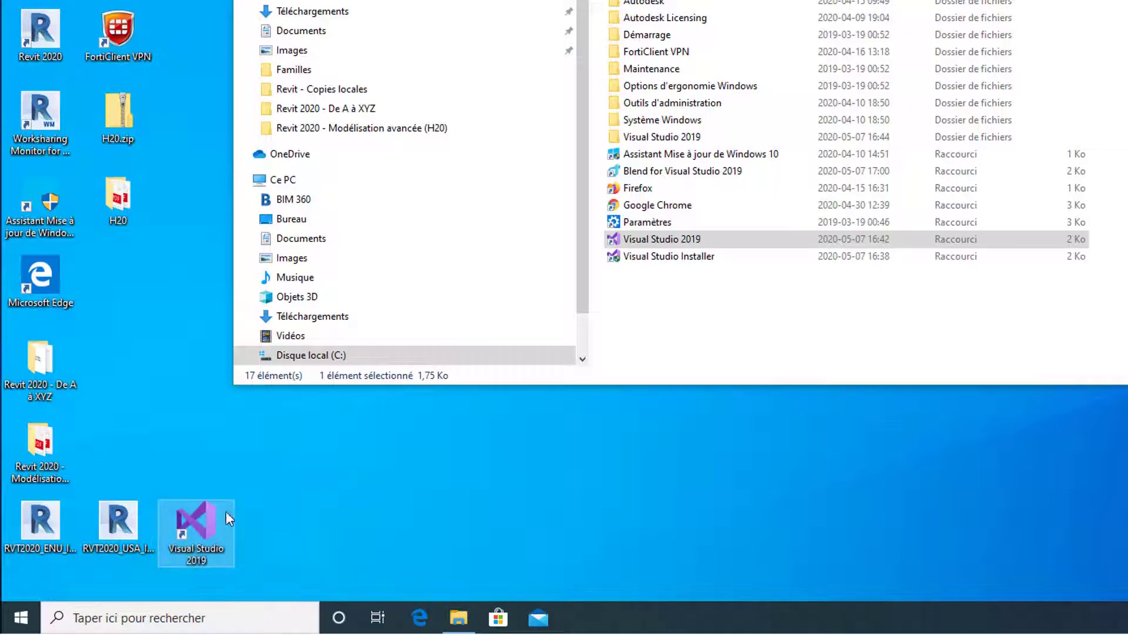
pyautogui.click(298, 508)
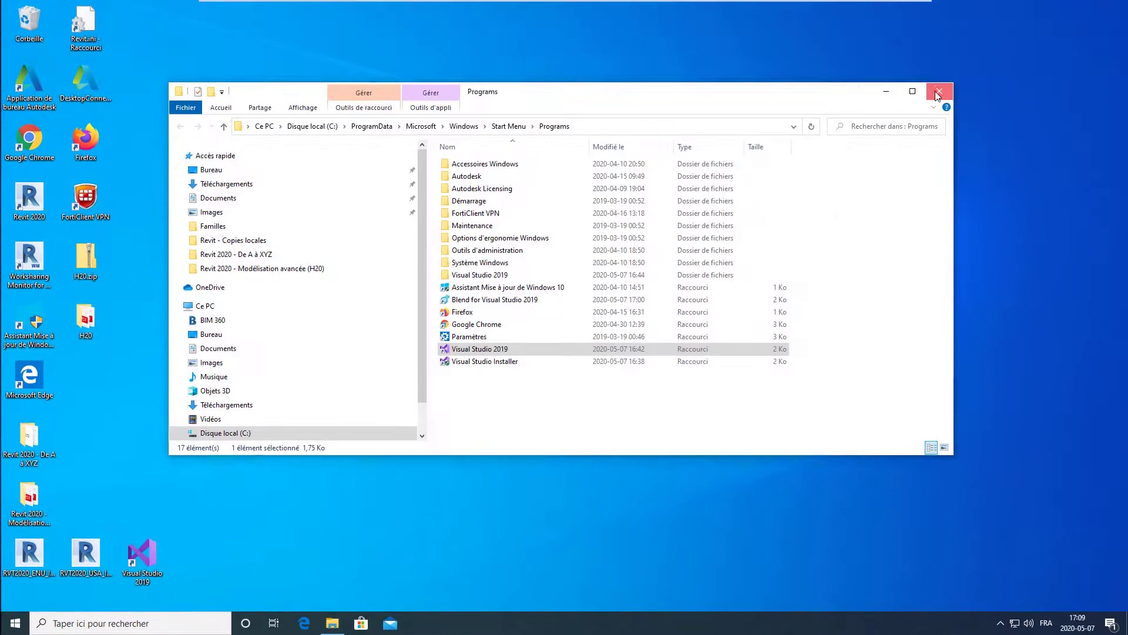
pyautogui.click(938, 92)
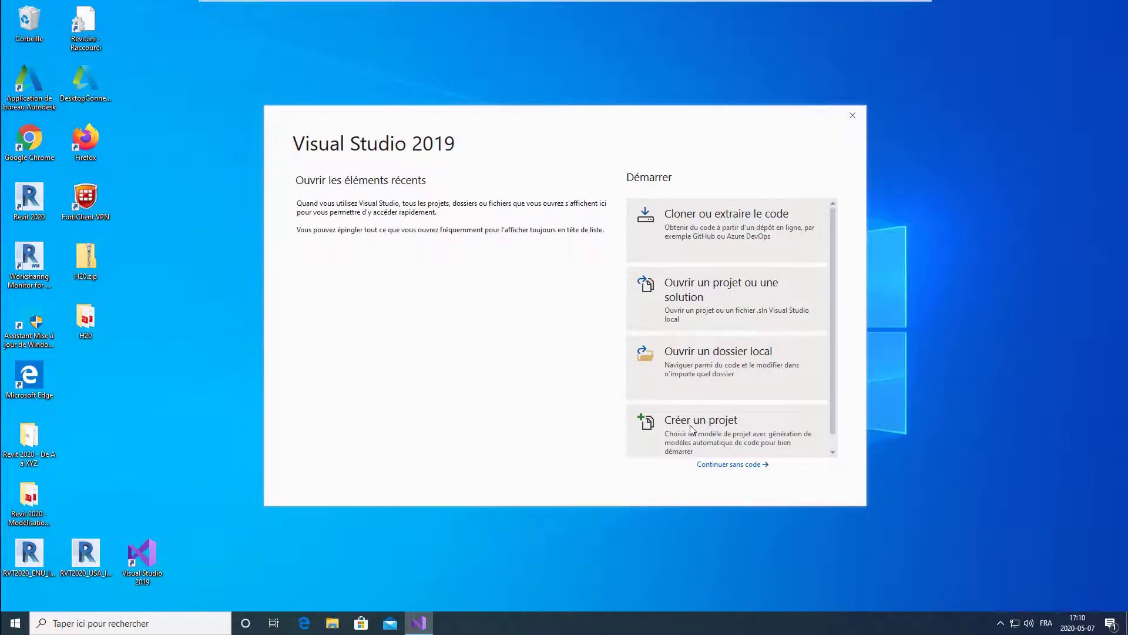
# Continue into Visual Studio 2019 without code, look over the Nouveau and Ouvrir options, and reopen the Fenêtre de démarrage.
pyautogui.click(718, 465)
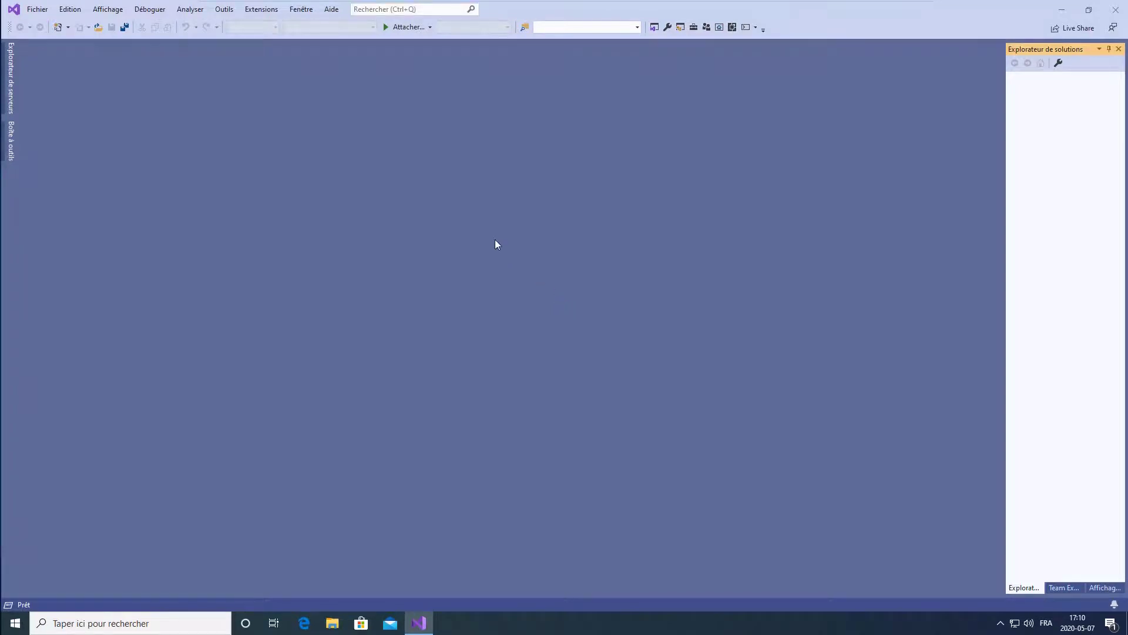
pyautogui.click(39, 11)
pyautogui.moveTo(43, 40)
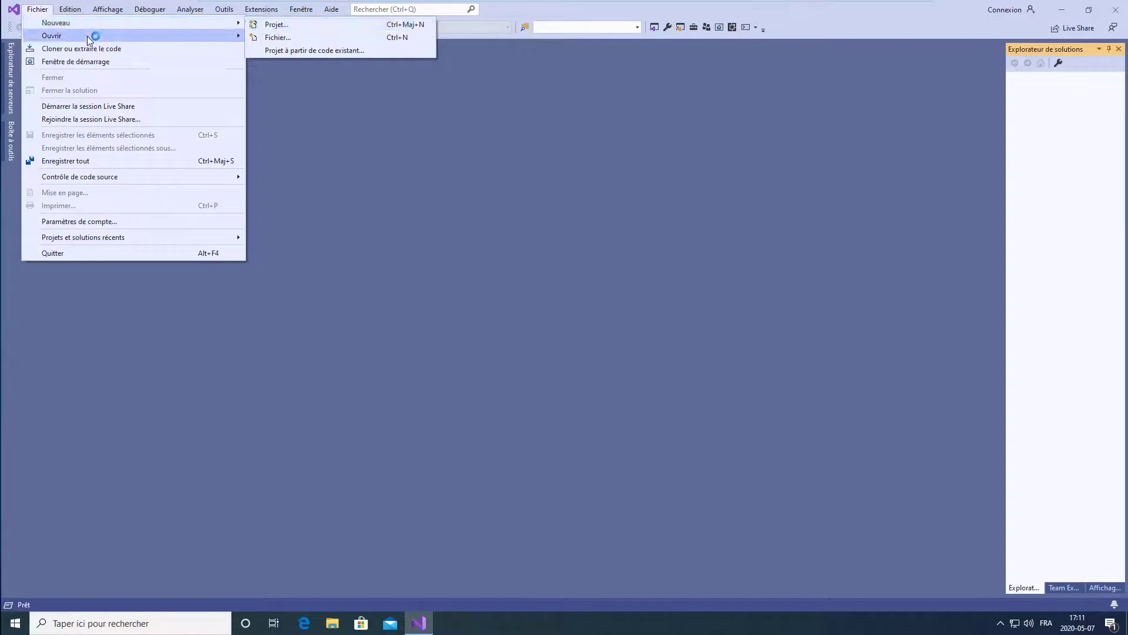
pyautogui.click(294, 351)
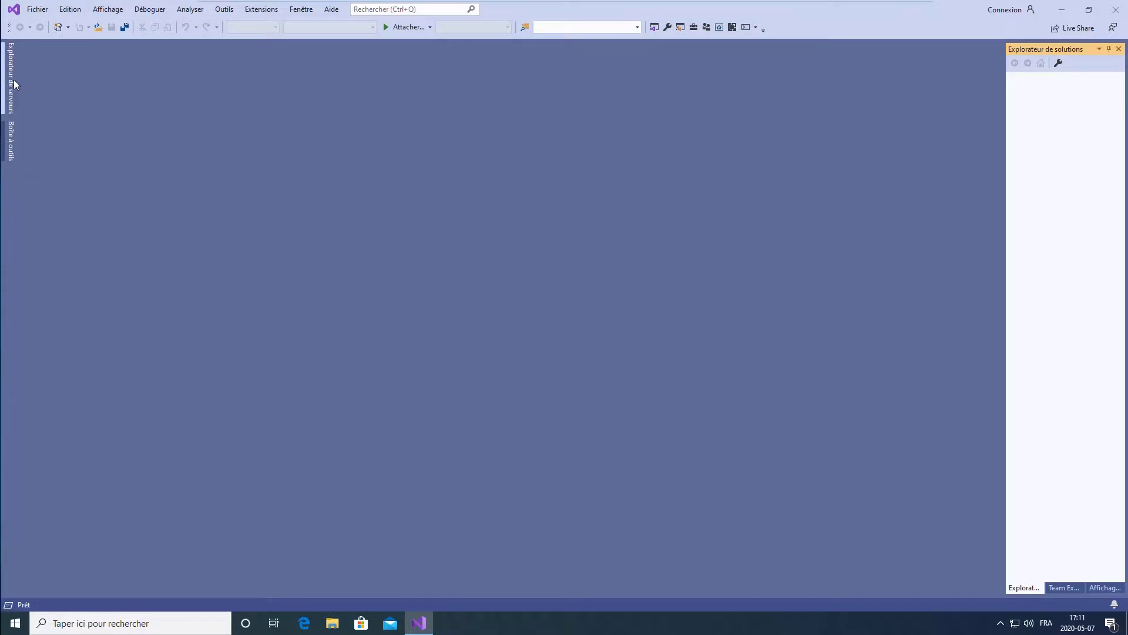
pyautogui.click(37, 9)
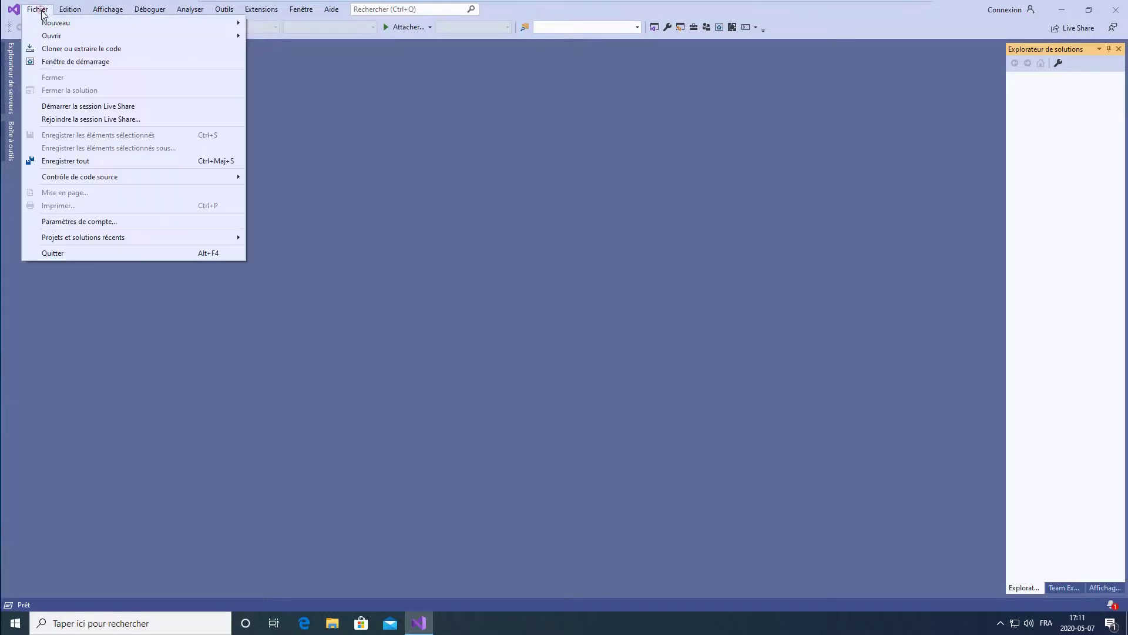
pyautogui.click(63, 61)
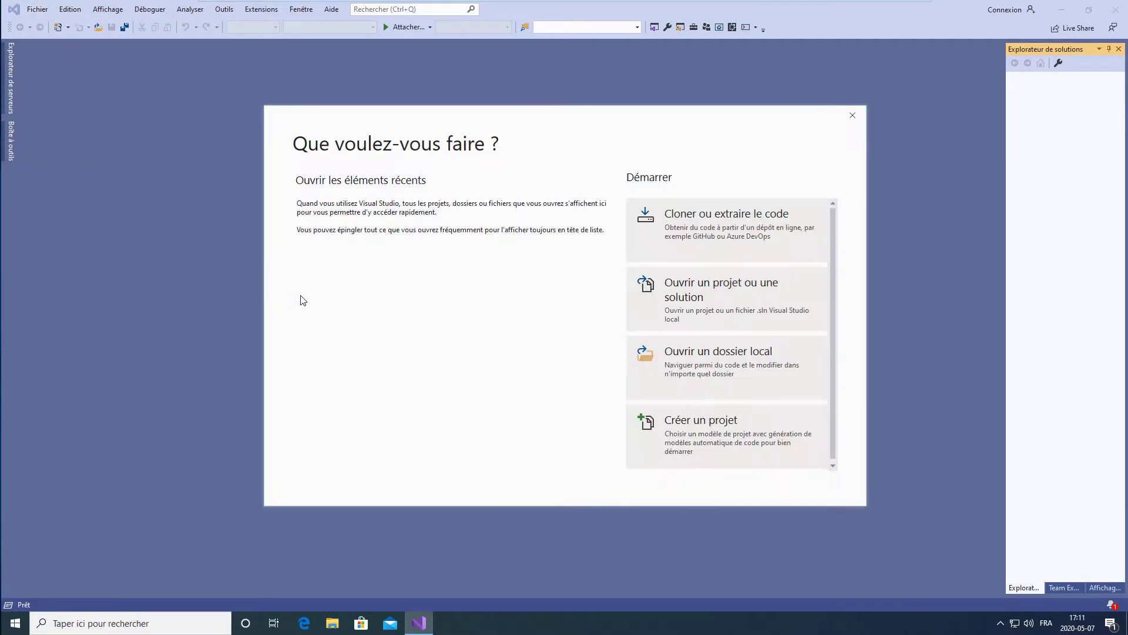